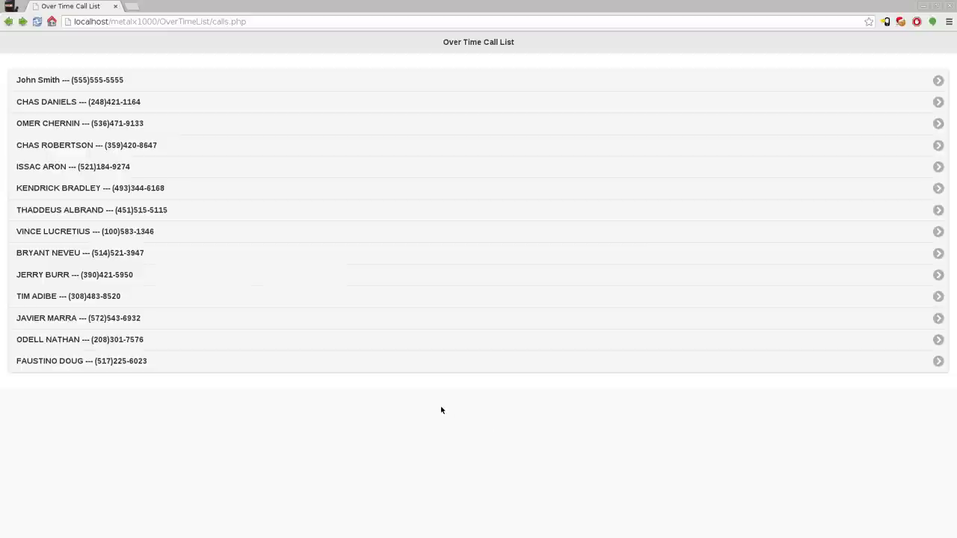
Mark the first four people in the call list as called, one after another from the head of the list.
left_click(105, 82)
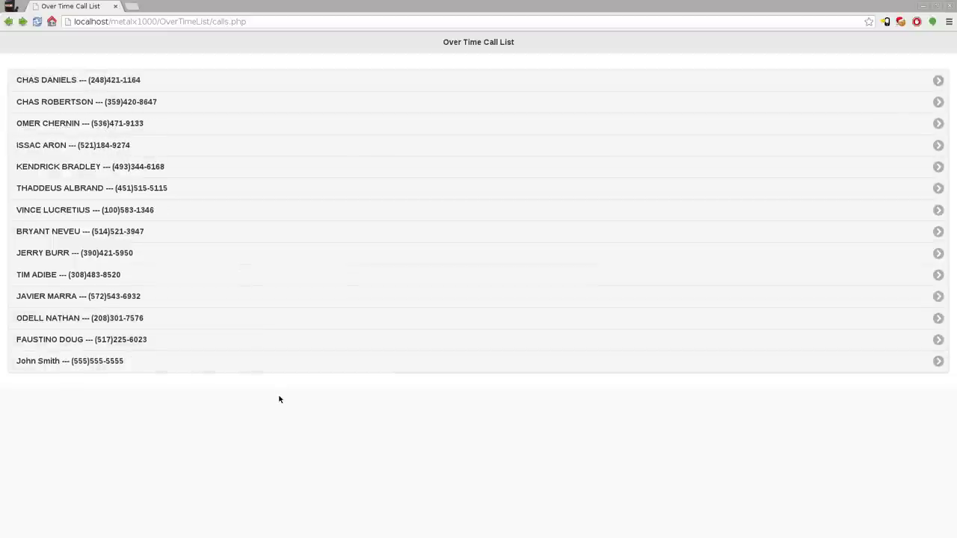
left_click(151, 80)
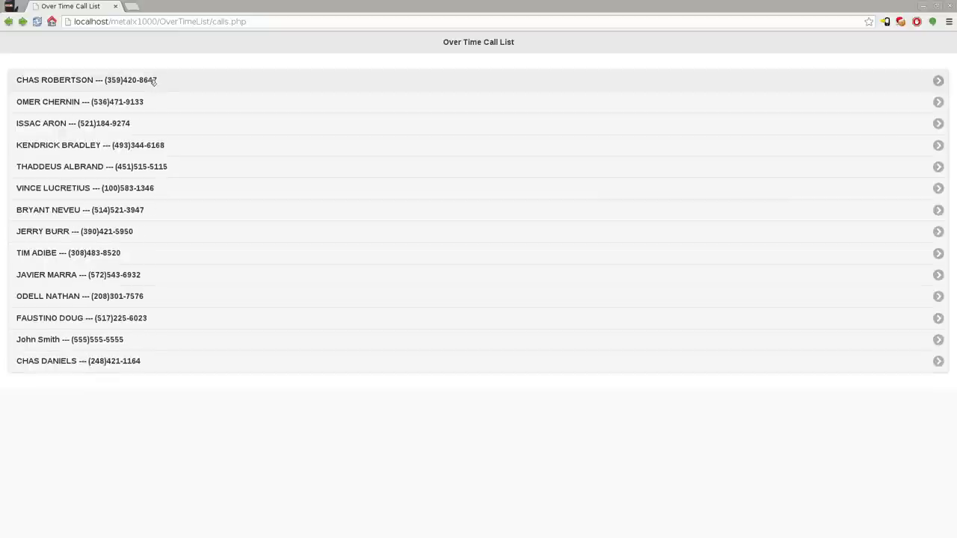
left_click(152, 81)
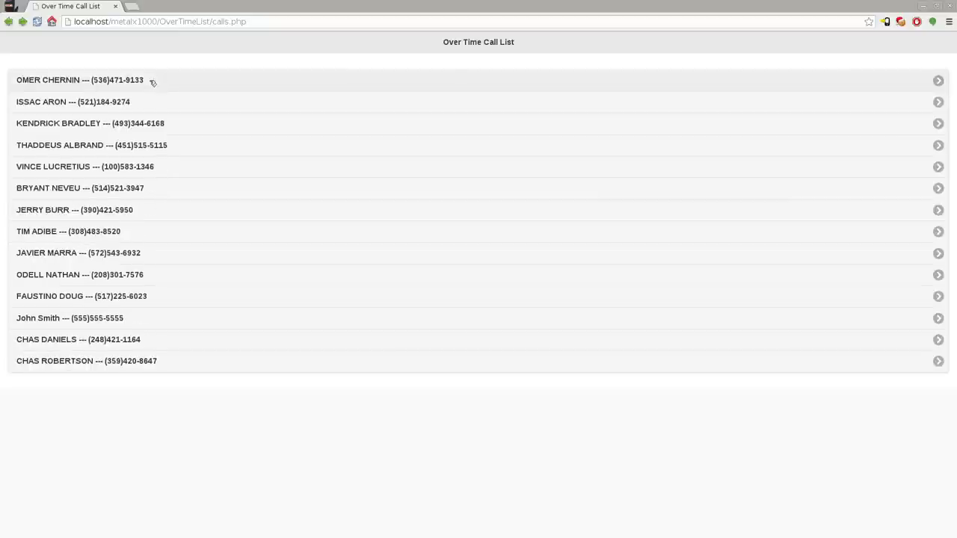
left_click(152, 80)
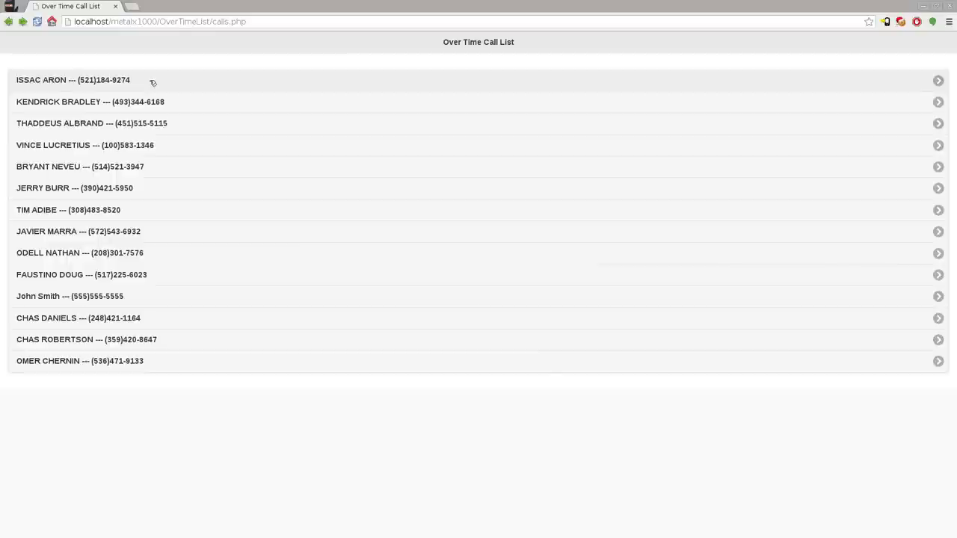
Restore the Call List and Live View windows to a smaller size, with both in front of the log.
left_click(936, 6)
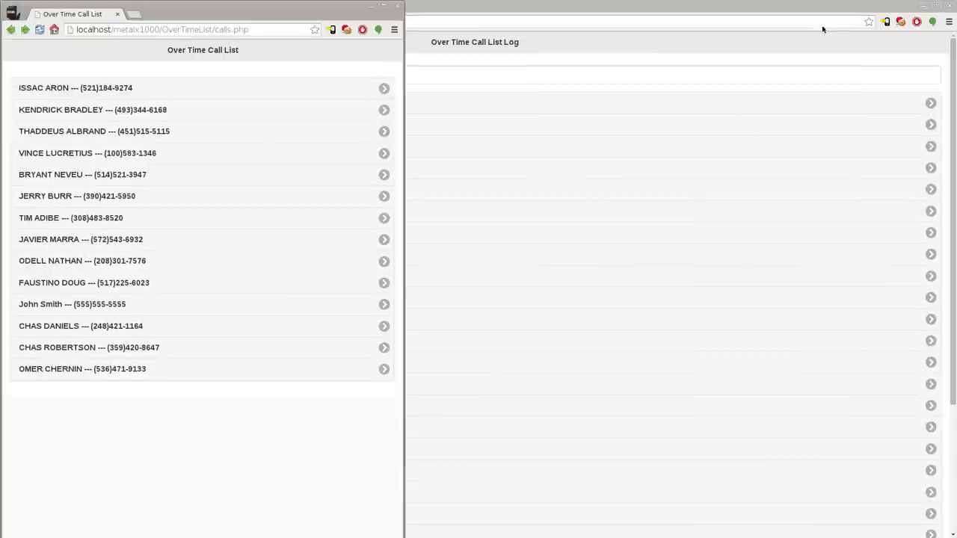
left_click(778, 7)
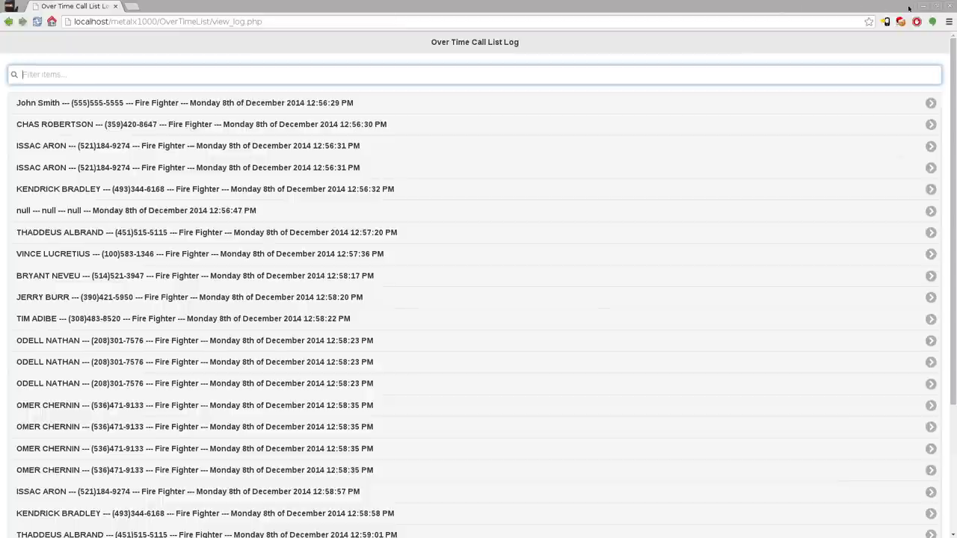
key("alt+Tab")
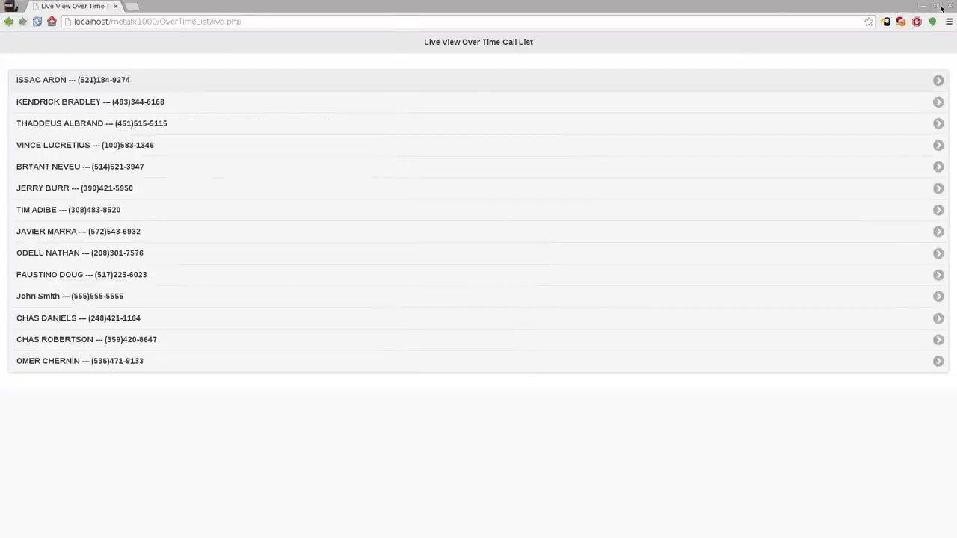
left_click(935, 6)
key("alt+Tab")
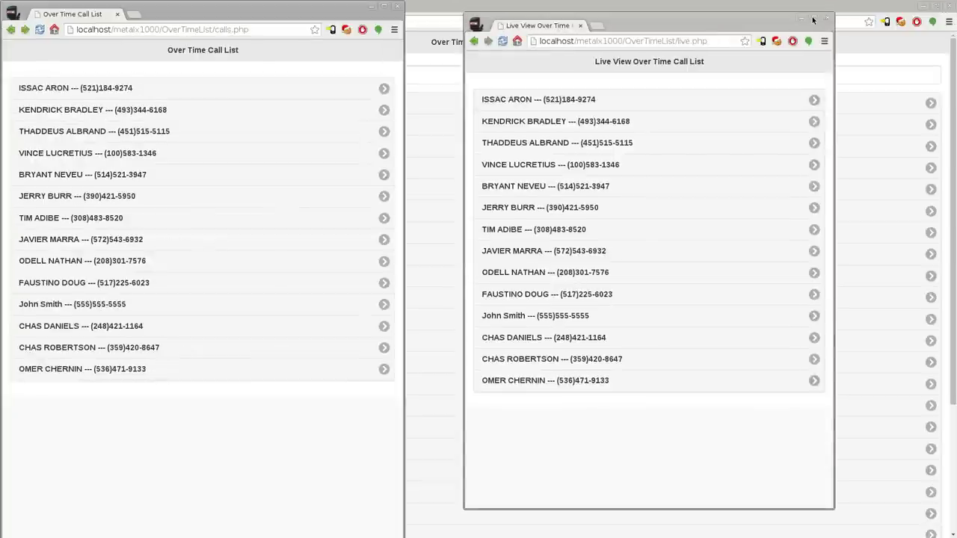
Position the Live View window beside the Call List window so that both lists are fully visible.
left_click_drag(782, 21, 718, 22)
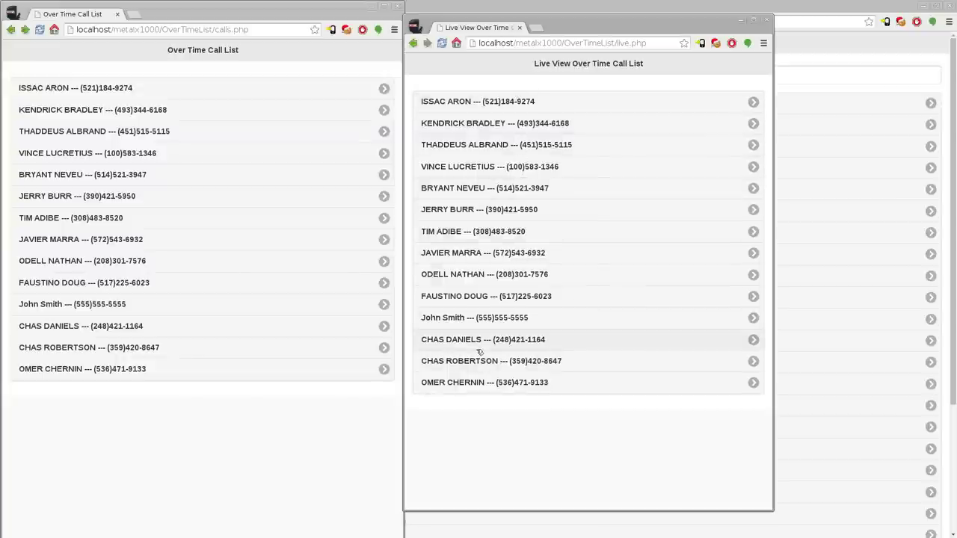
left_click(221, 11)
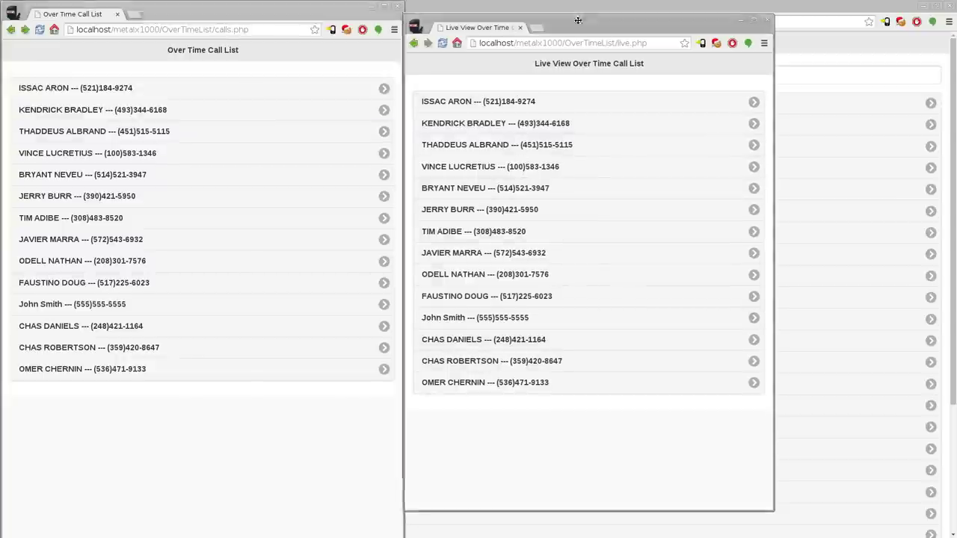
left_click_drag(571, 22, 597, 21)
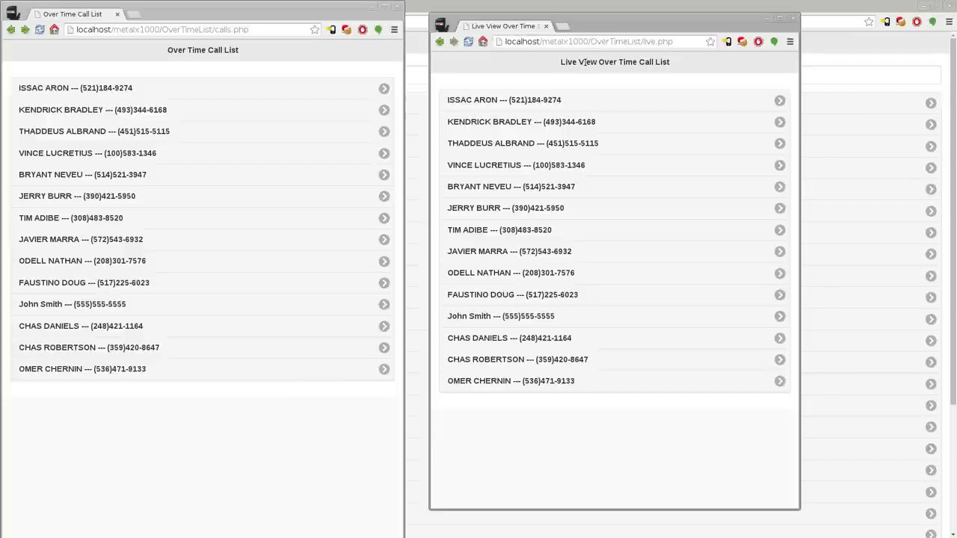
left_click(267, 8)
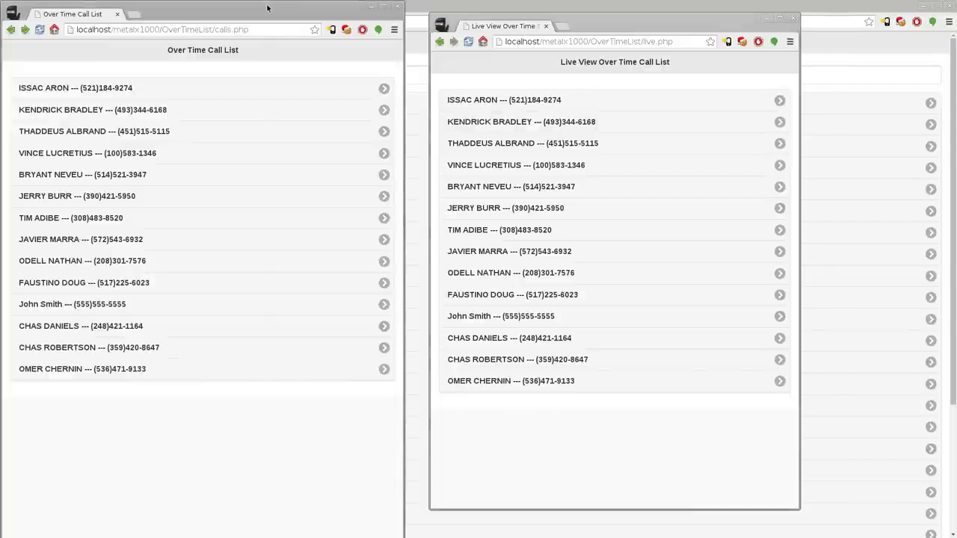
left_click(670, 26)
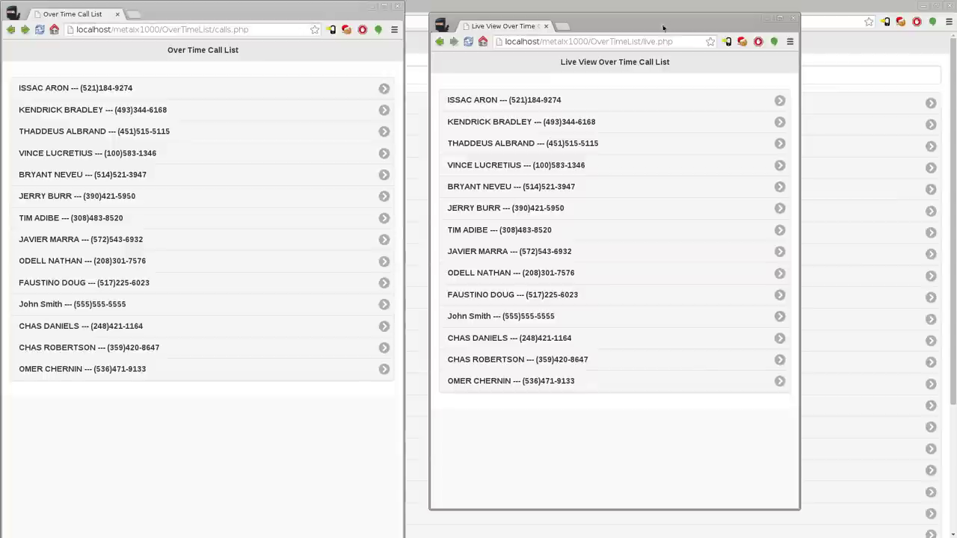
Mark the next seven people in the call list as called, comparing the order with the Live View.
left_click(146, 87)
left_click(148, 88)
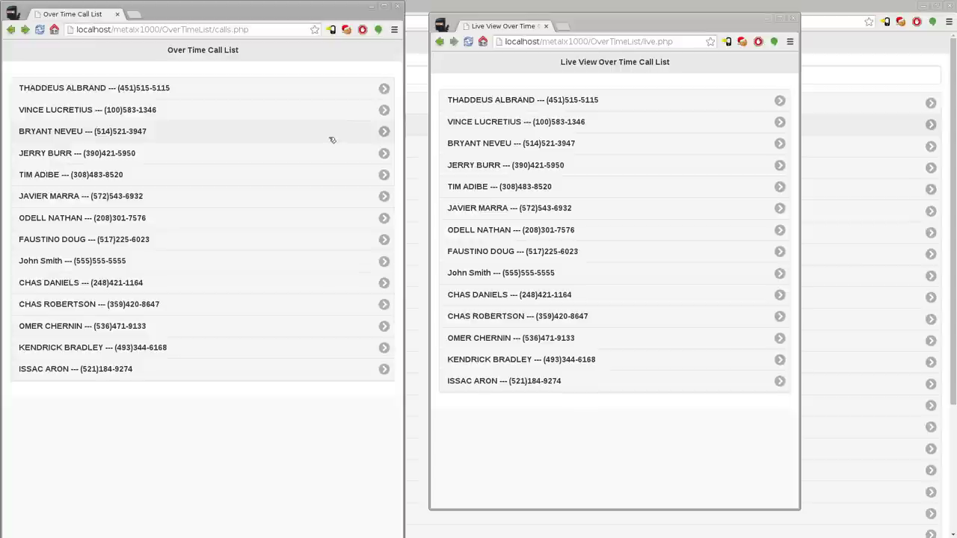
left_click(95, 88)
left_click(95, 89)
left_click(96, 89)
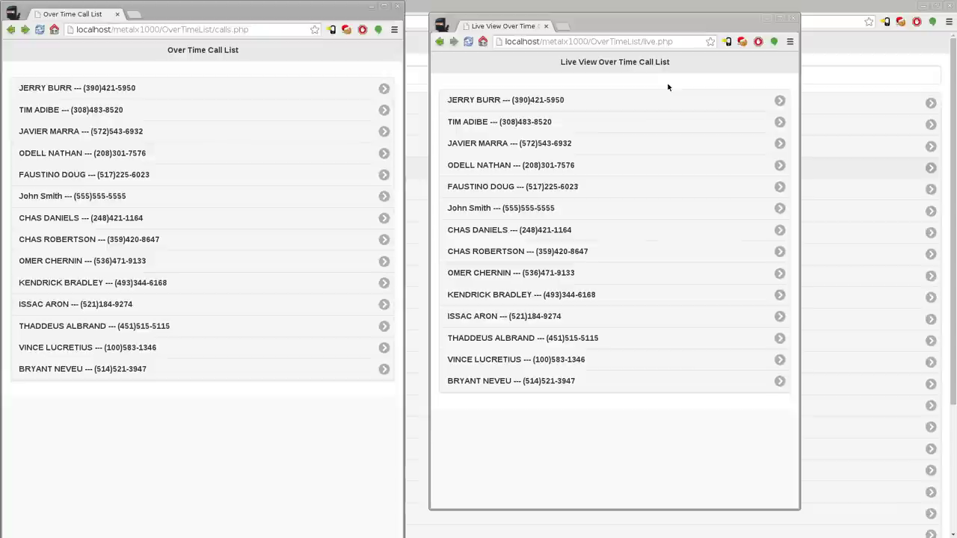
left_click(204, 85)
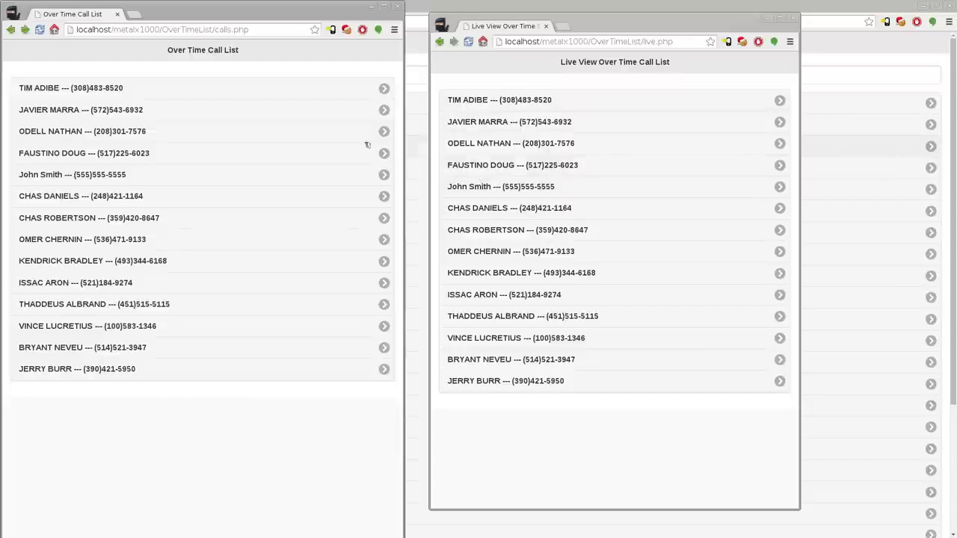
left_click(170, 90)
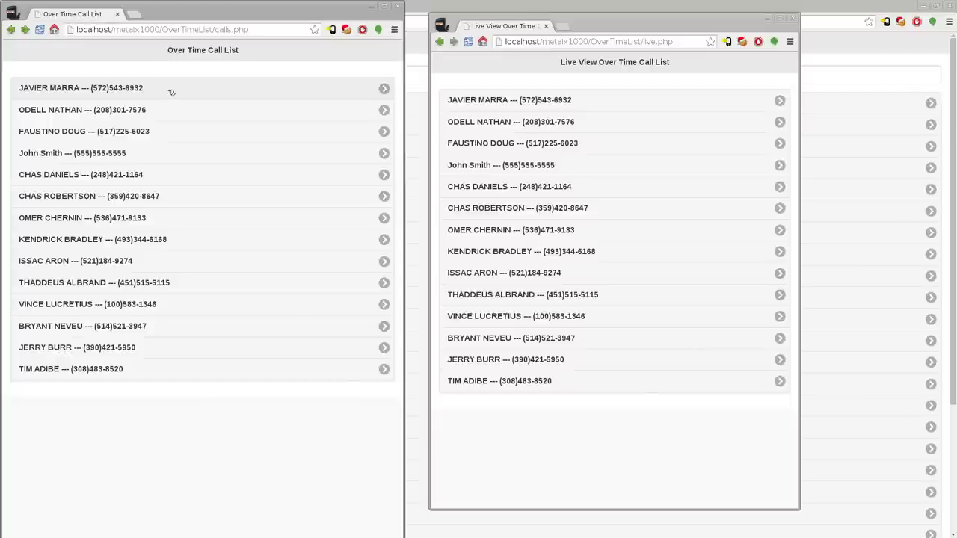
Mark two more people at the head of the call list as called and watch the Live View update.
left_click(619, 23)
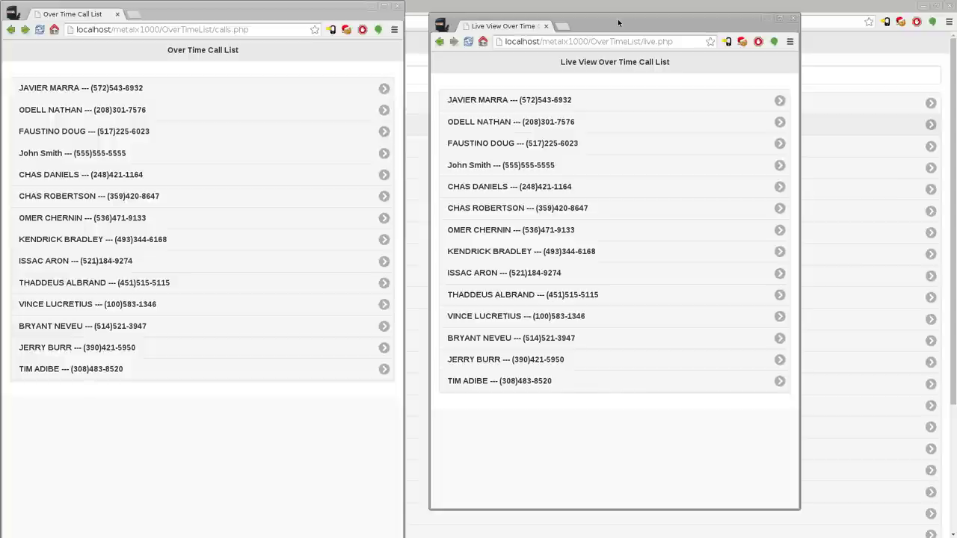
left_click(230, 98)
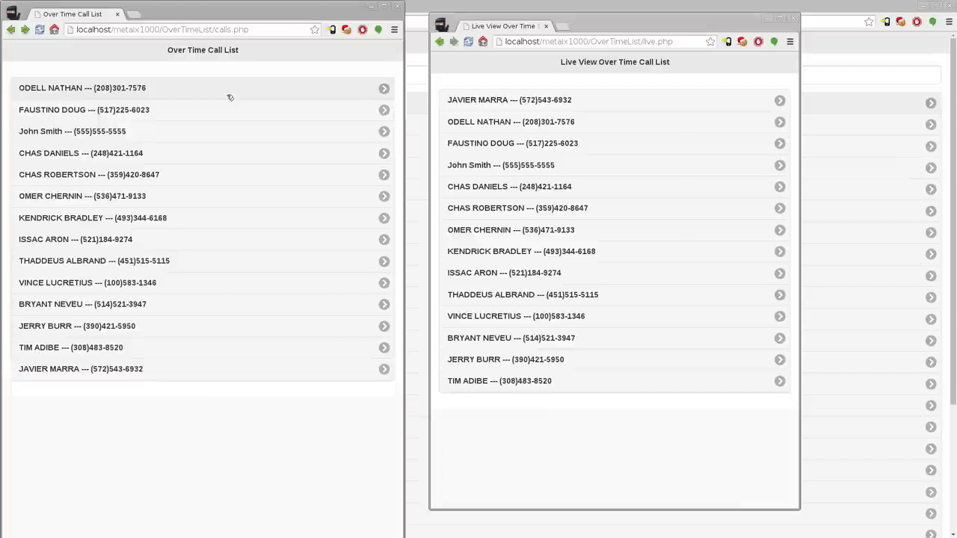
left_click(229, 97)
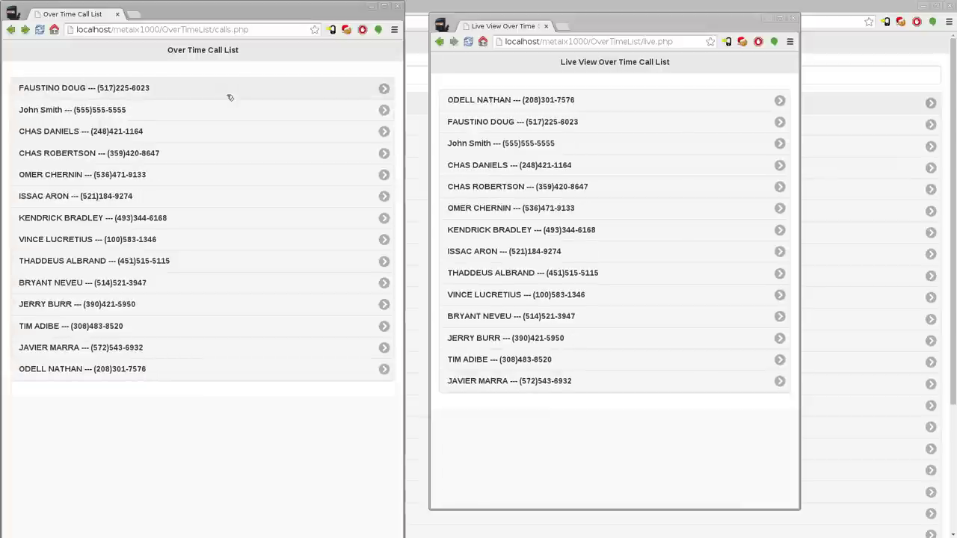
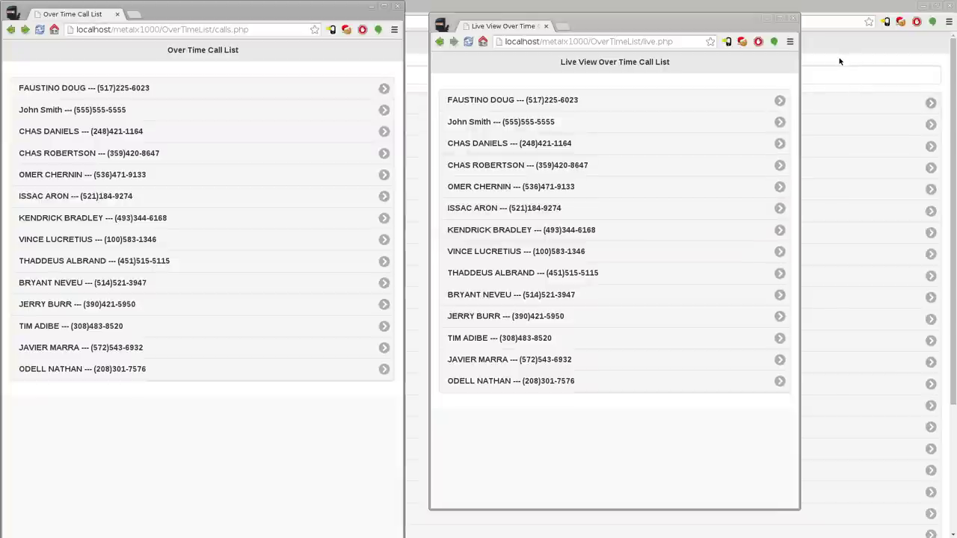
Reload the call list log and review its entries down to the most recent calls.
left_click(839, 61)
key("F5")
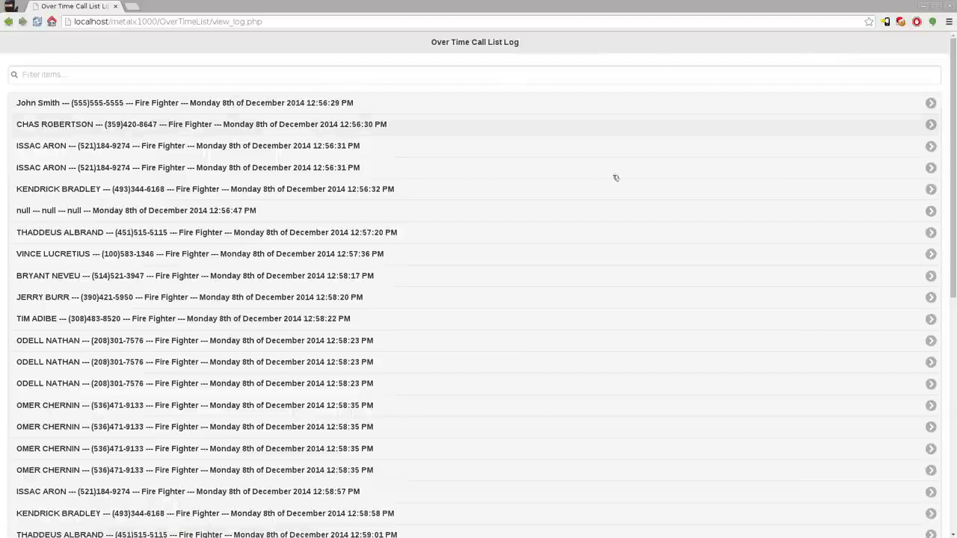
scroll(662, 206, "down", 6)
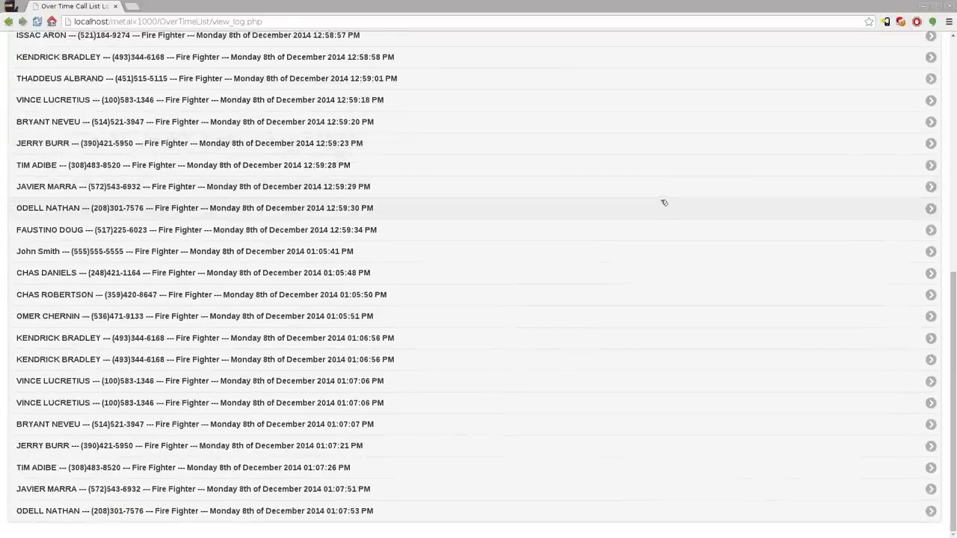
scroll(663, 203, "up", 6)
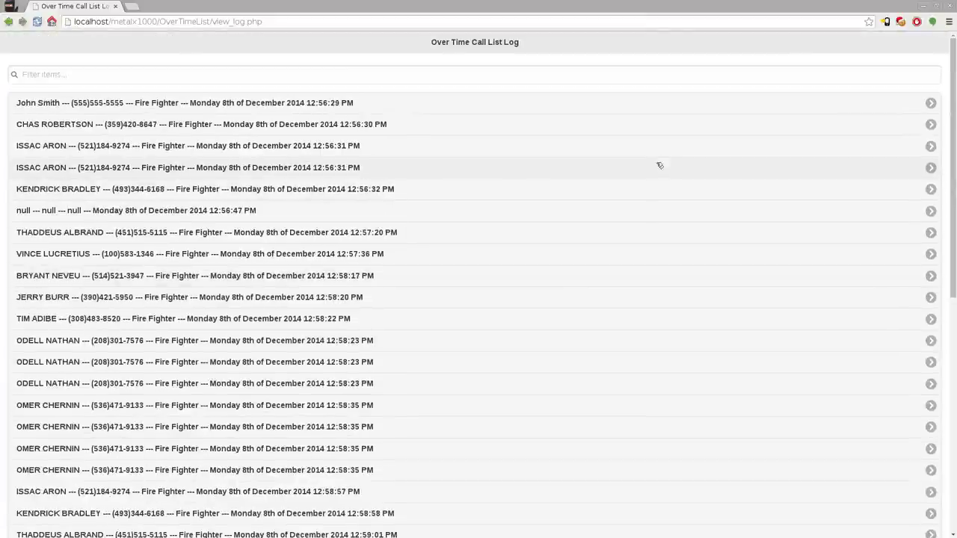
Filter the call log by a contact's capitalised surname, then clear the filter.
left_click(632, 80)
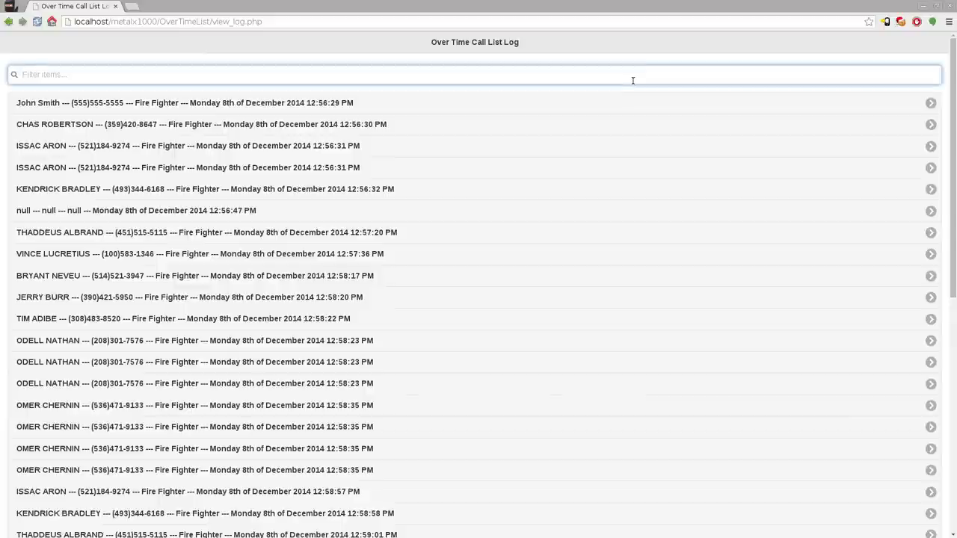
type("Smith")
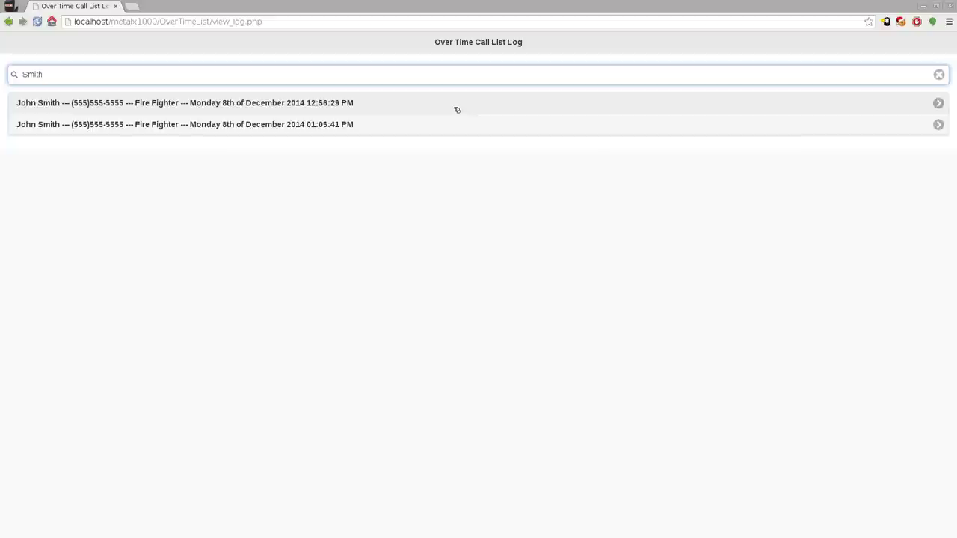
key("BackSpace")
key("BackSpace")
key("BackSpace")
key("BackSpace")
key("BackSpace")
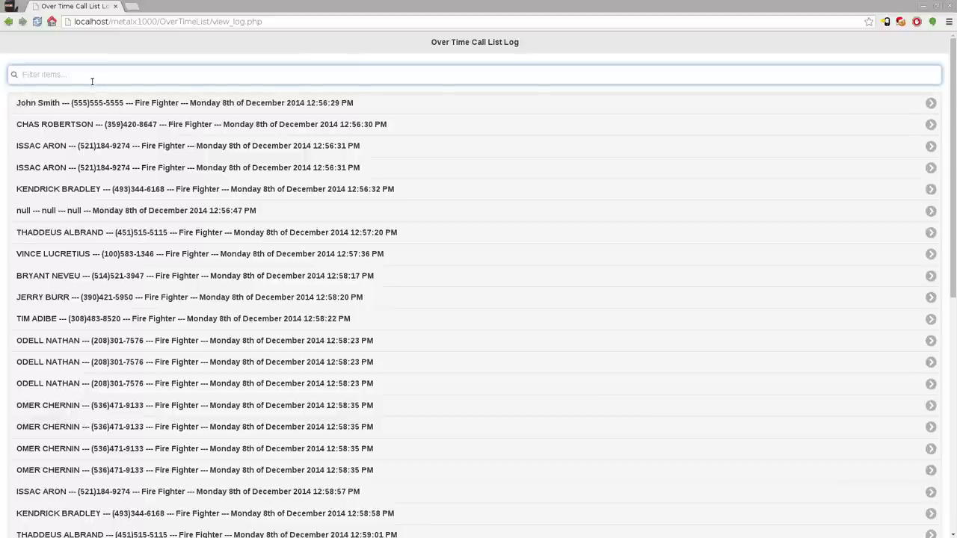
Filter the log by the same surname in lowercase, then clear the filter and view the latest entries.
type("smith")
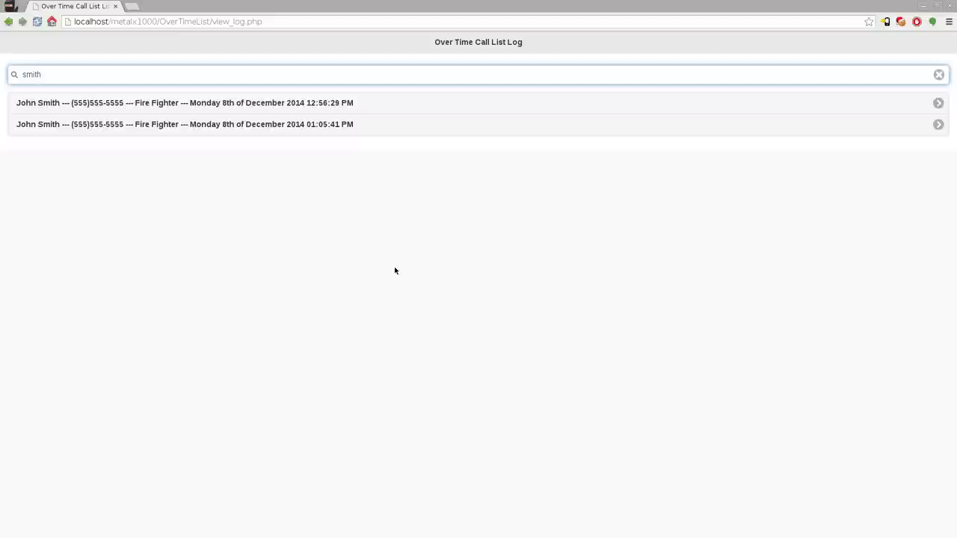
left_click(938, 74)
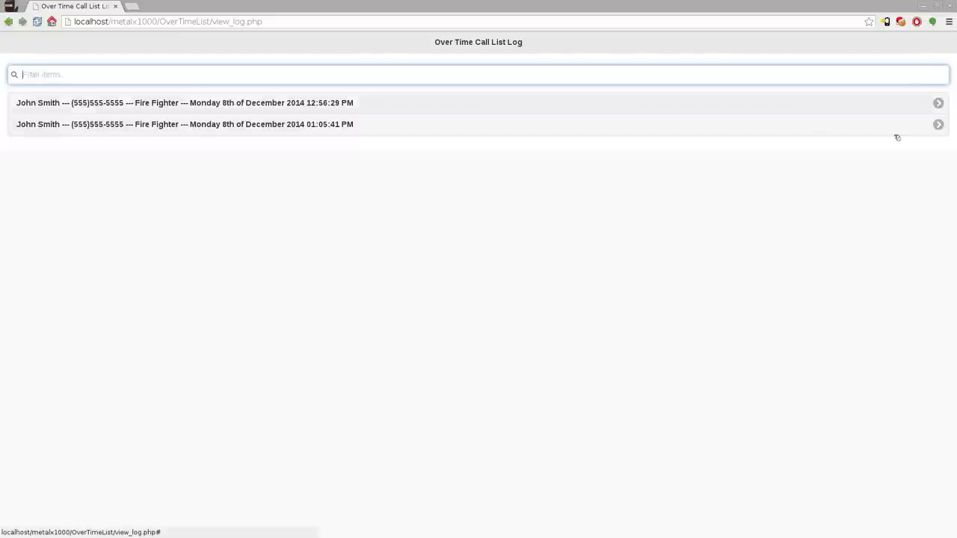
scroll(933, 379, "down", 10)
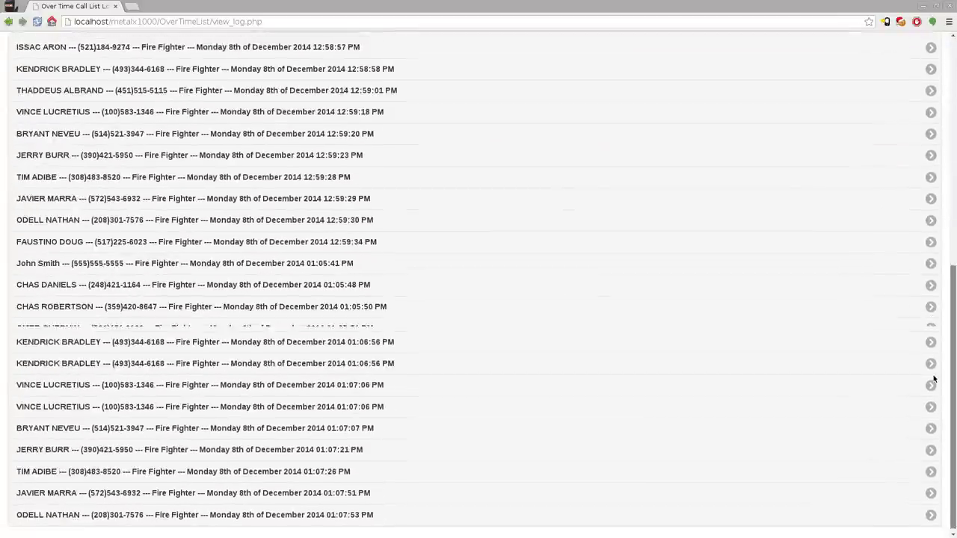